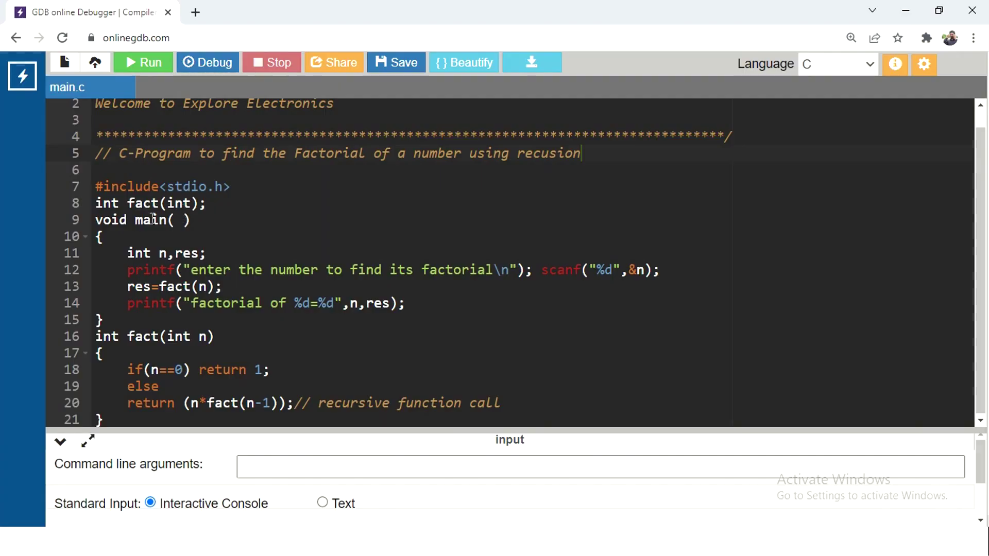
left_click(180, 253)
left_click(180, 255)
left_click(191, 253)
left_click(128, 287)
double_click(177, 285)
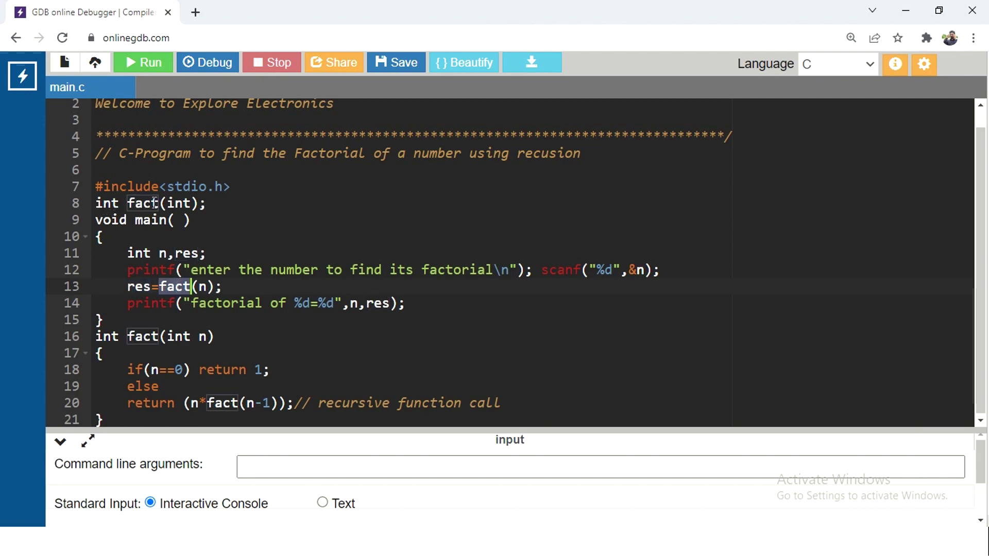
double_click(183, 203)
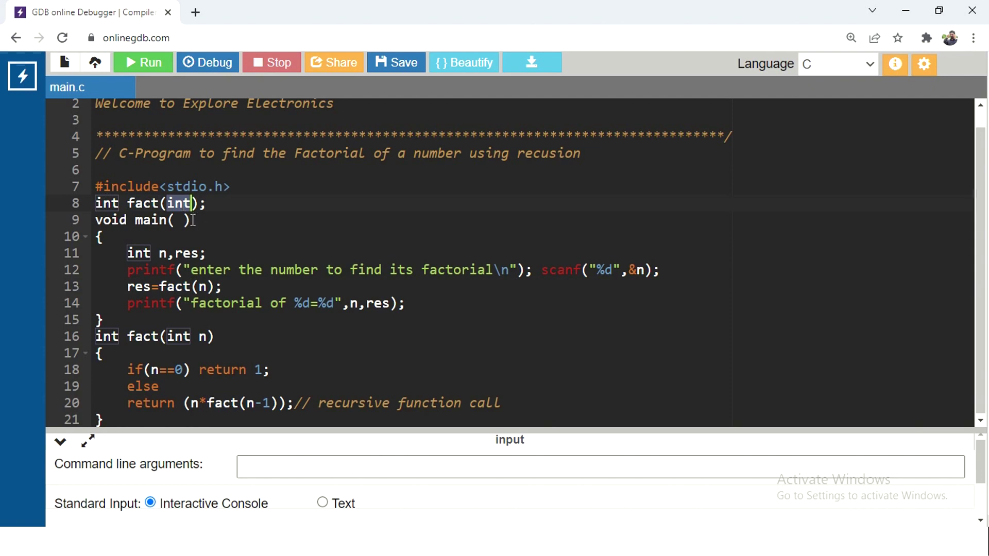
left_click(202, 288)
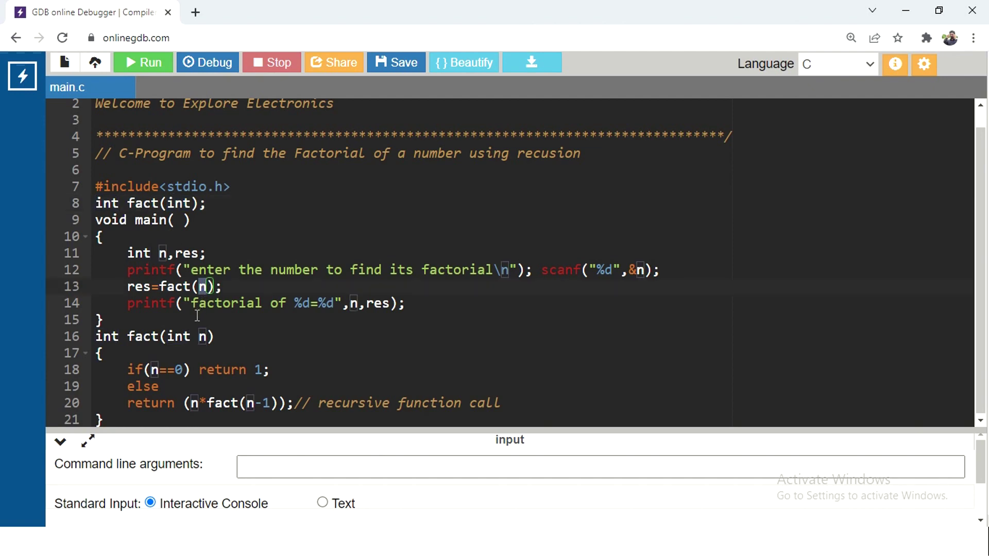
left_click(170, 288)
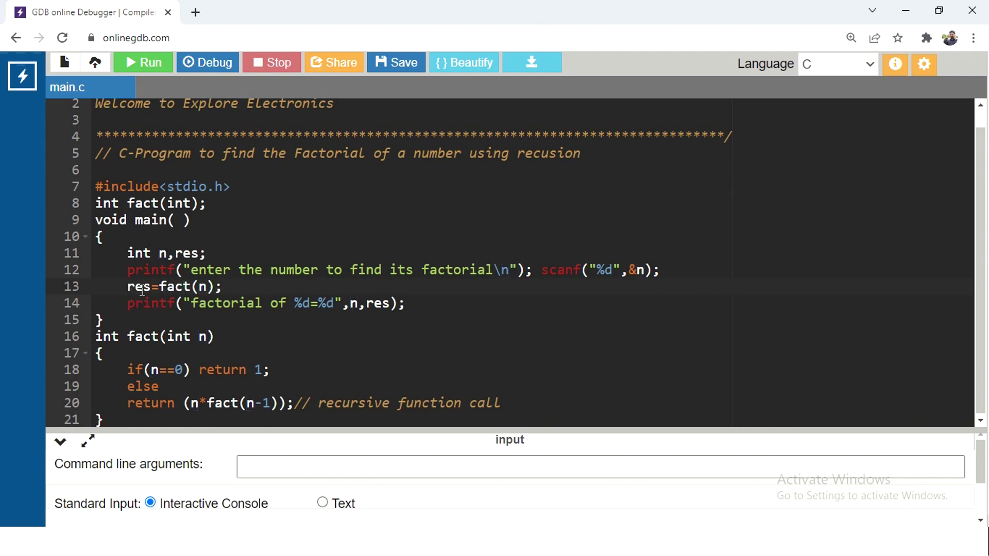
left_click(160, 286)
double_click(151, 290)
left_click(381, 302)
Step: Walk through fact(): the return 1 base case on line 18 and n*fact(n-1) on line 20
left_click(136, 338)
left_click(290, 371)
type("//base case")
left_click(144, 402)
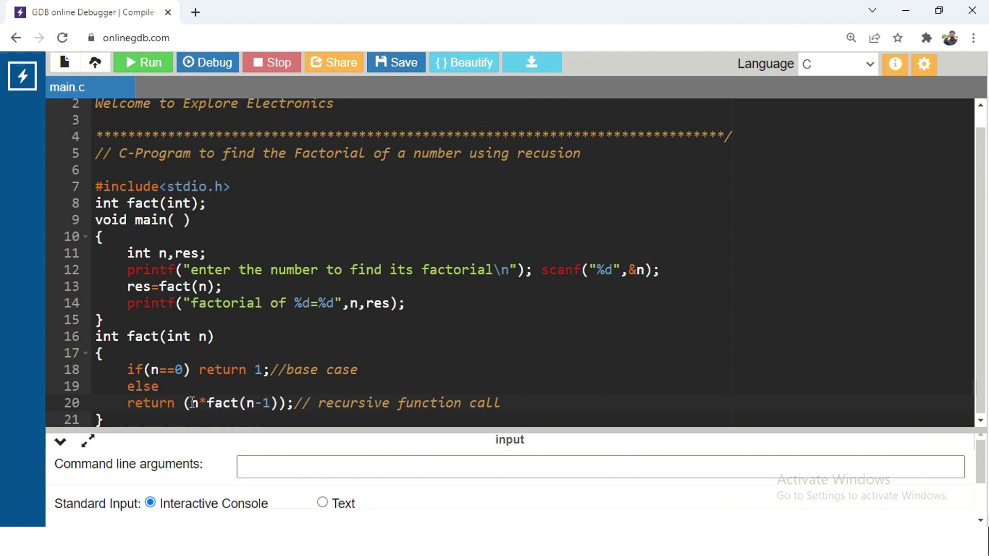
left_click_drag(191, 403, 278, 403)
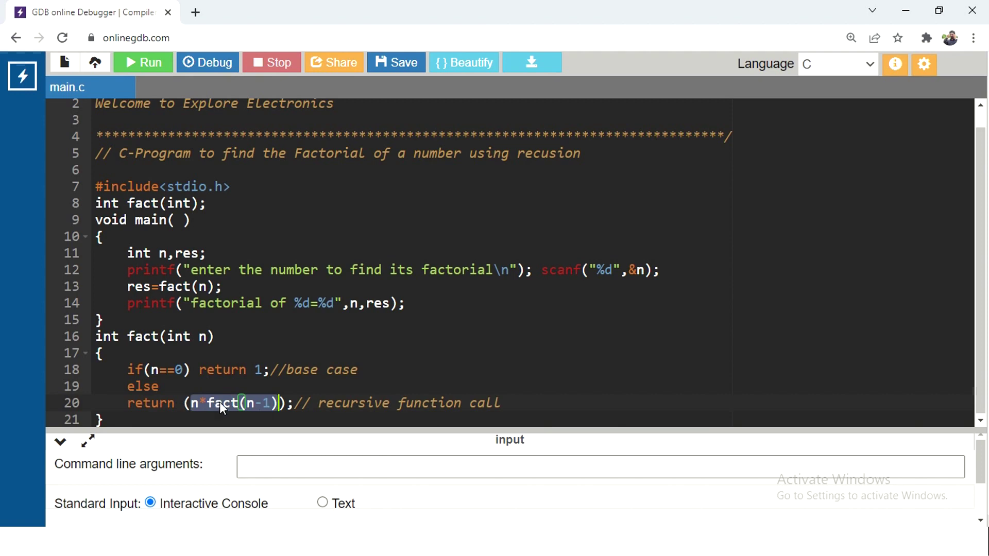
left_click(222, 402)
double_click(221, 402)
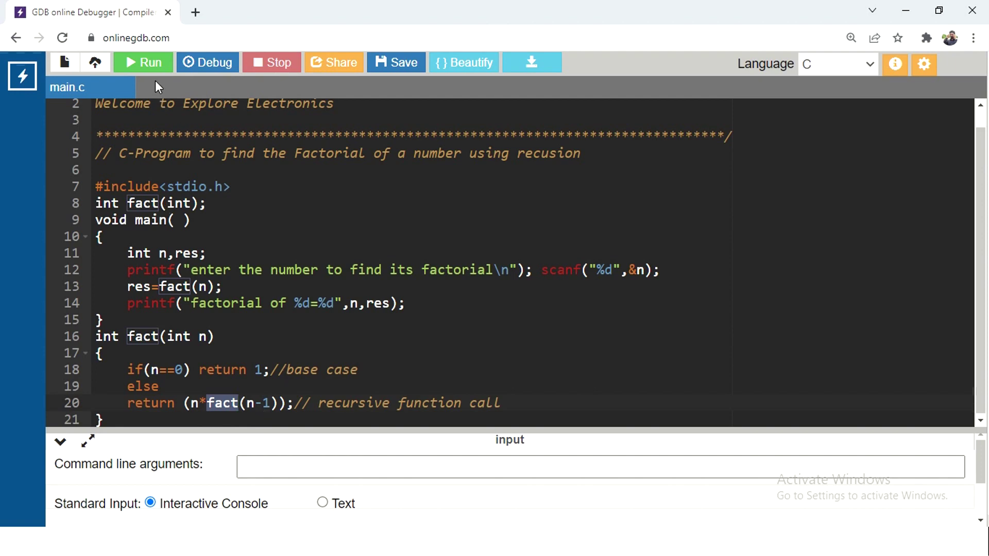
Step: Run the program with input 5 to print factorial of 5=120 and exit code 0
left_click(146, 65)
type("5")
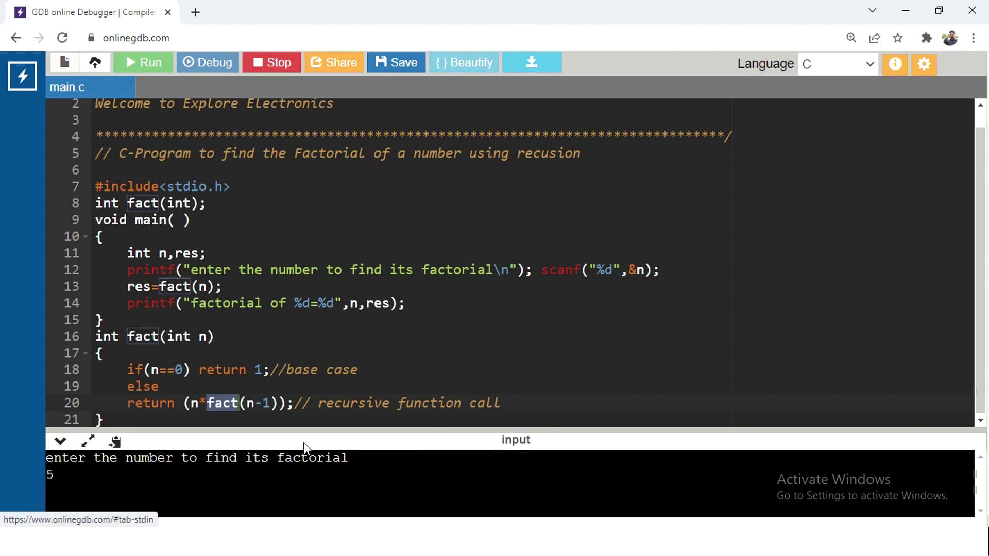
key("Return")
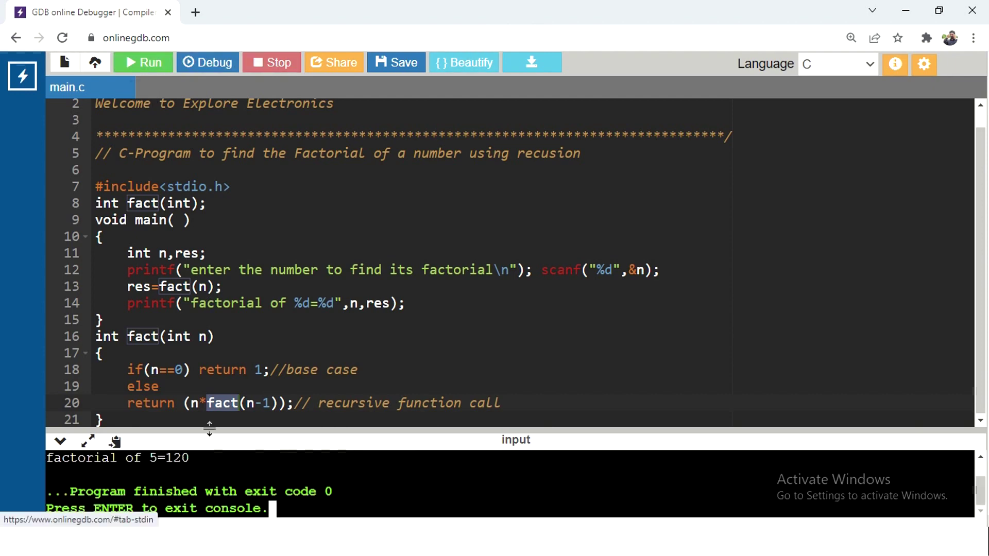